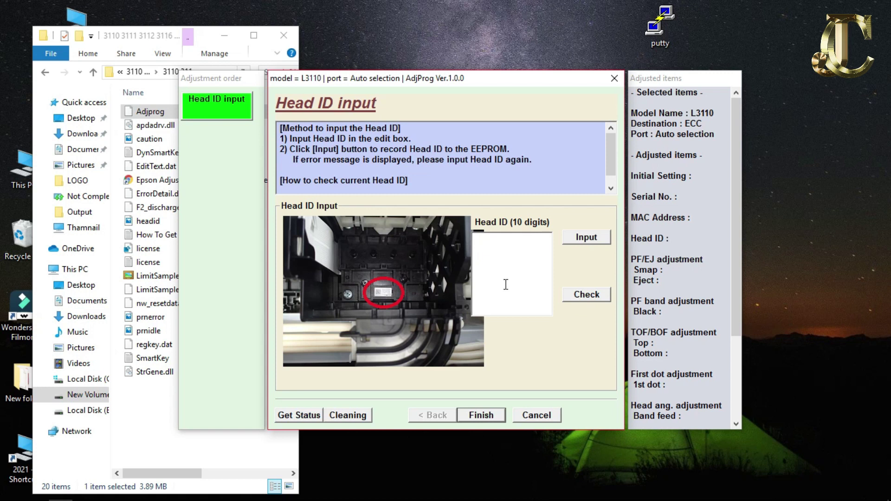
# - Leave the Head ID input and the particular adjustment list, and enter the sequential adjustment mode
pyautogui.click(481, 418)
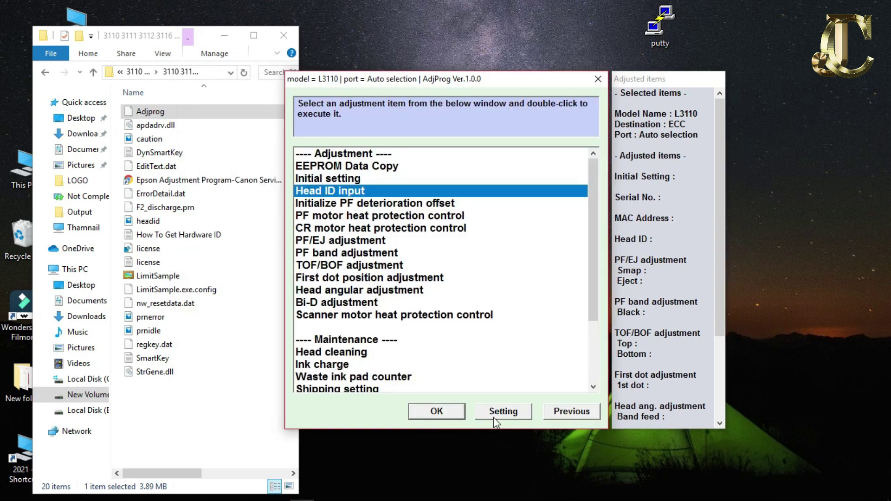
pyautogui.click(588, 412)
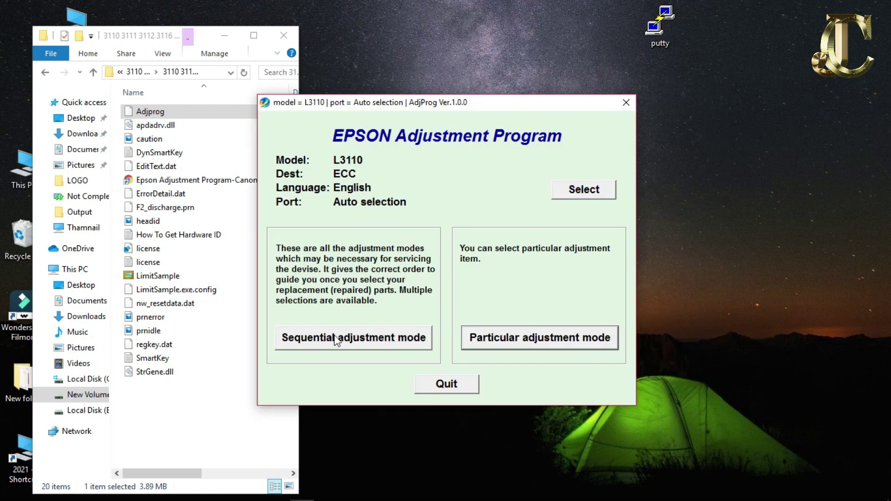
pyautogui.click(339, 340)
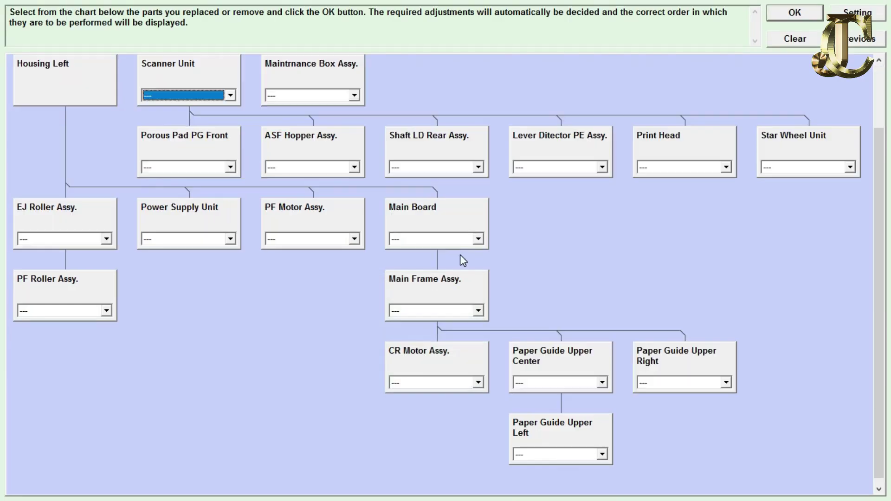
# - Set the Main Board part to "Replacemnt (EEPROM Copy NG)" and confirm the parts chart
pyautogui.click(437, 236)
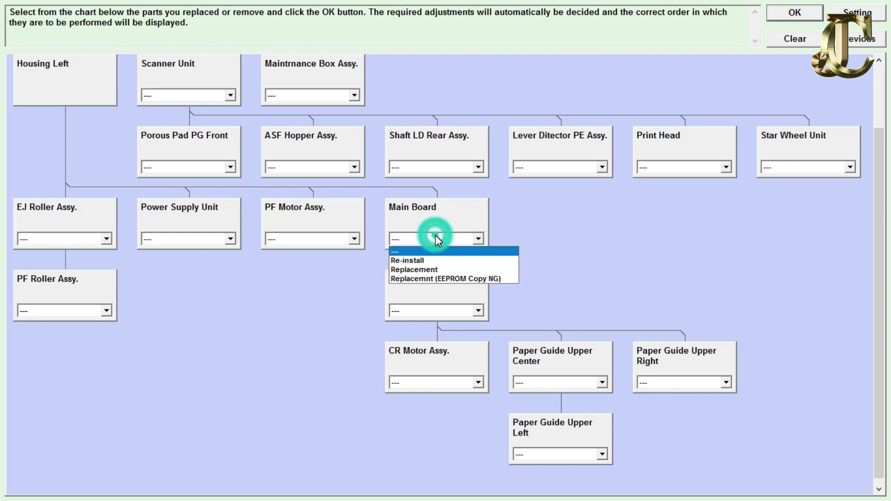
pyautogui.click(444, 270)
pyautogui.click(422, 317)
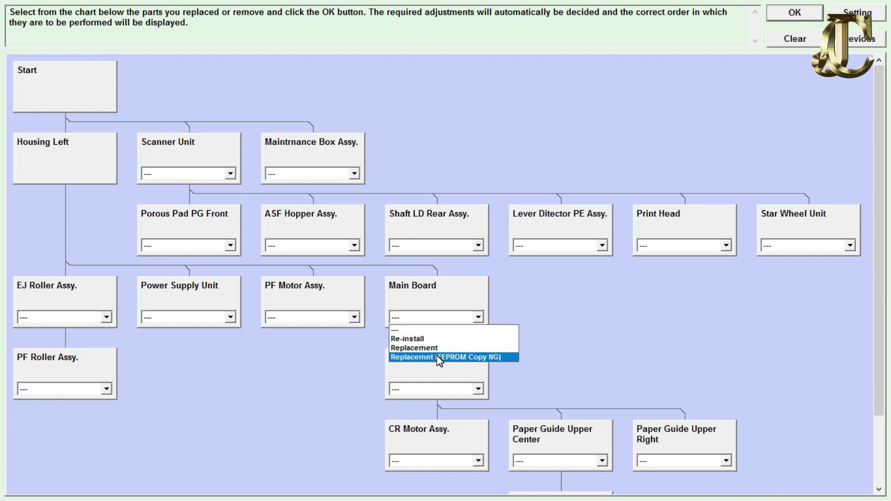
pyautogui.click(439, 359)
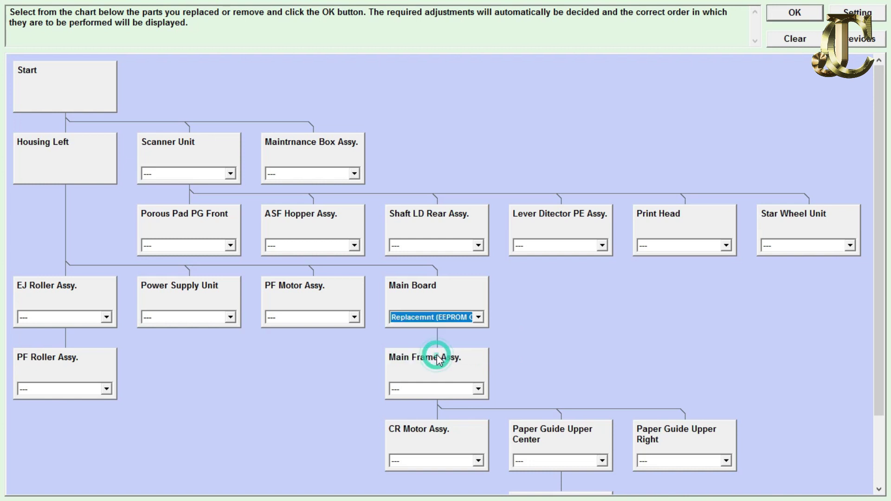
pyautogui.click(795, 12)
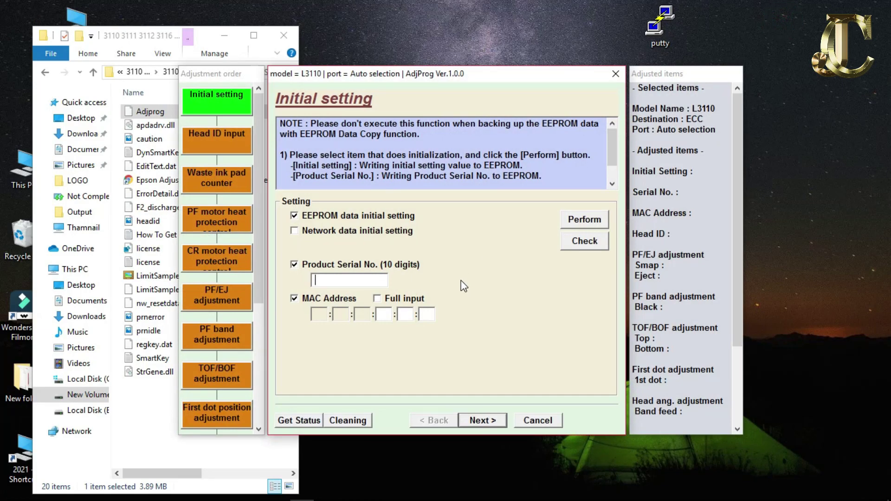
# - Exclude the MAC address from the initial setting, enter the product serial number, and continue to the Head ID stage
pyautogui.click(294, 298)
pyautogui.write('DSSSSSSSSS')
pyautogui.click(481, 420)
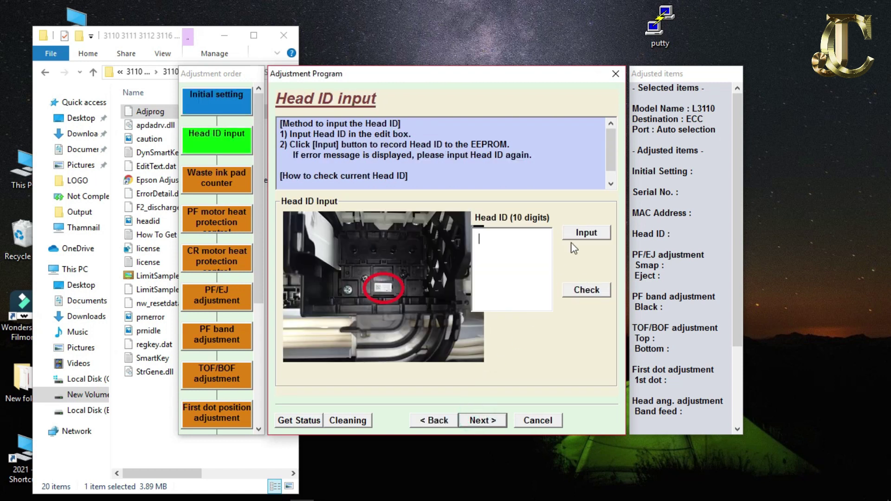
# - Select the main pad and platen pad counters in the waste ink stage, passing over Head ID input and both motor heat protection stages
pyautogui.click(488, 420)
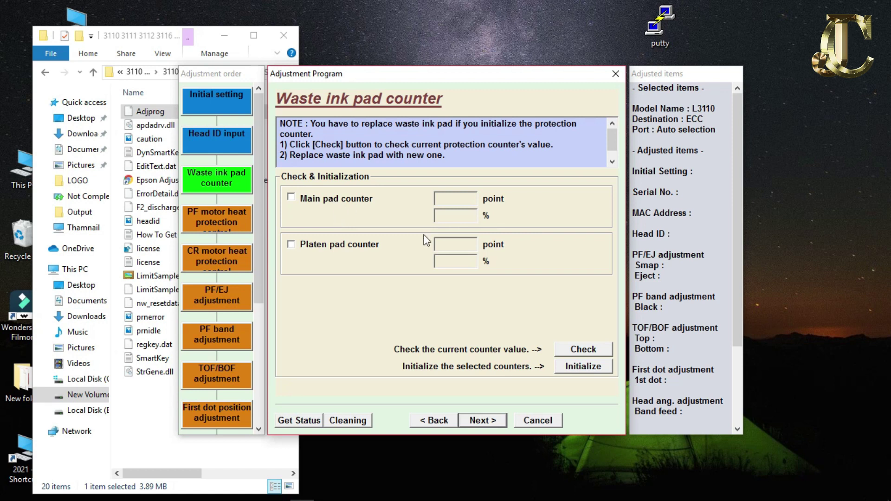
pyautogui.click(291, 197)
pyautogui.click(291, 244)
pyautogui.click(480, 424)
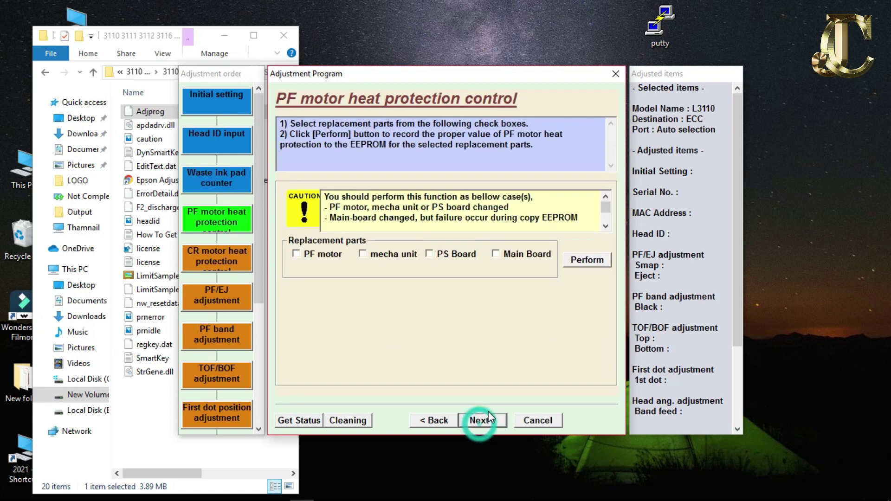
pyautogui.click(488, 422)
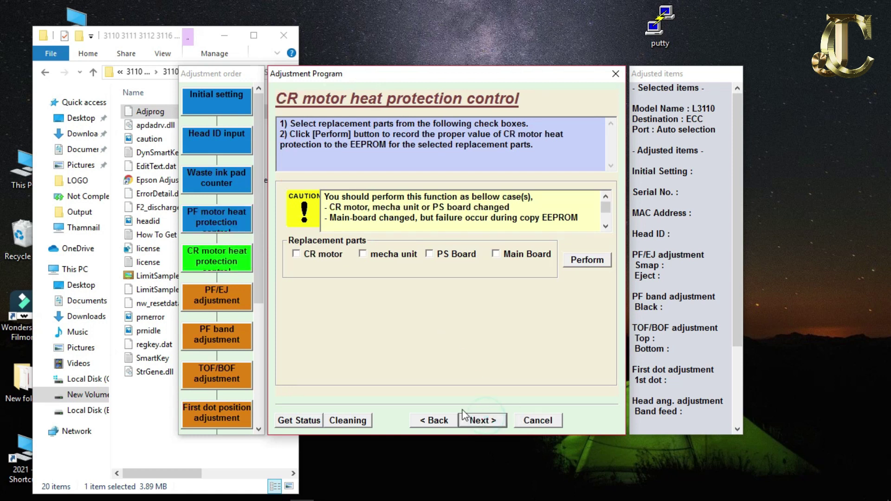
pyautogui.click(475, 422)
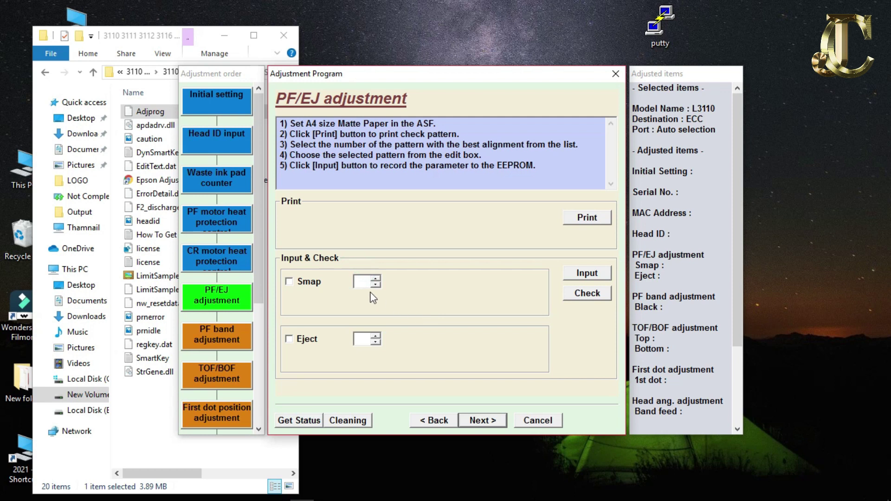
# - Set the PF/EJ adjustment to Smap 4 and Eject -4, and continue to the PF band adjustment
pyautogui.click(361, 282)
pyautogui.write('4')
pyautogui.click(360, 338)
pyautogui.write('-4')
pyautogui.click(480, 421)
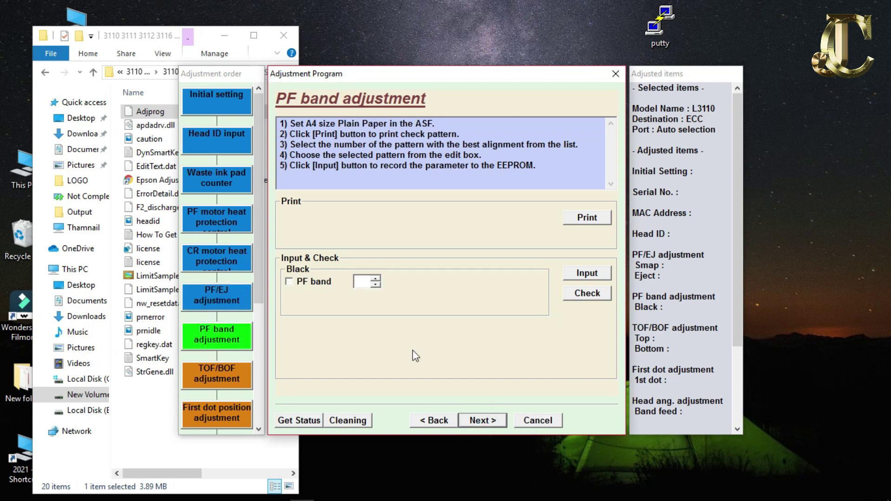
# - Set the black PF band value to 7 and continue to the TOF/BOF adjustment
pyautogui.click(358, 281)
pyautogui.write('7')
pyautogui.click(488, 420)
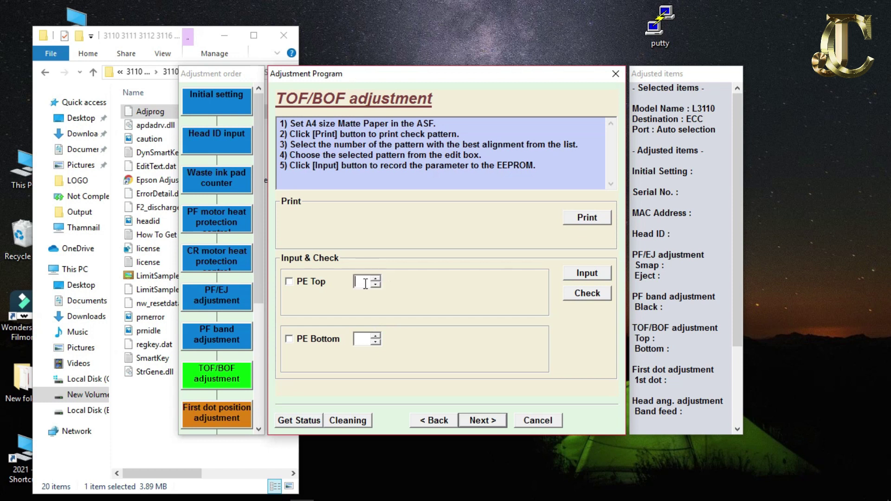
# - Set the TOF/BOF adjustment to PE Top 6 and PE Bottom 3, and continue to the first dot position stage
pyautogui.write('6')
pyautogui.click(357, 342)
pyautogui.write('3')
pyautogui.click(480, 423)
# - Set the 1st Dot position value to 3 and continue to the head angular adjustment
pyautogui.click(367, 285)
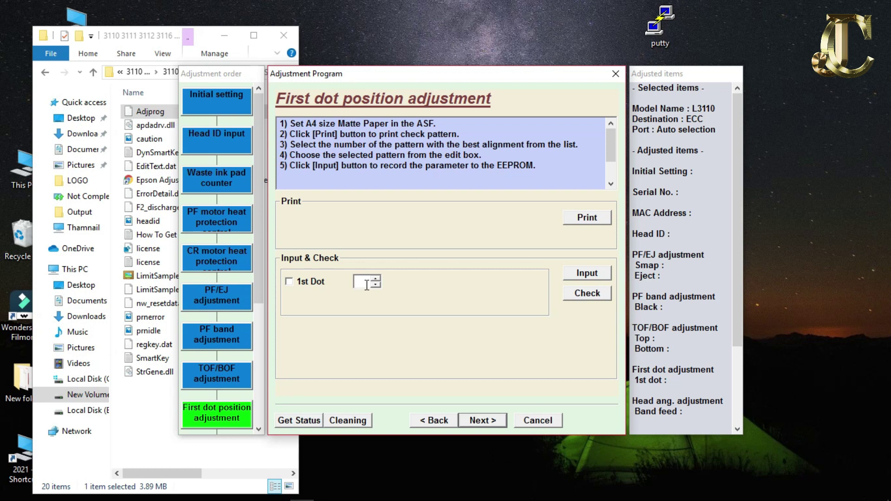
pyautogui.write('3')
pyautogui.click(494, 420)
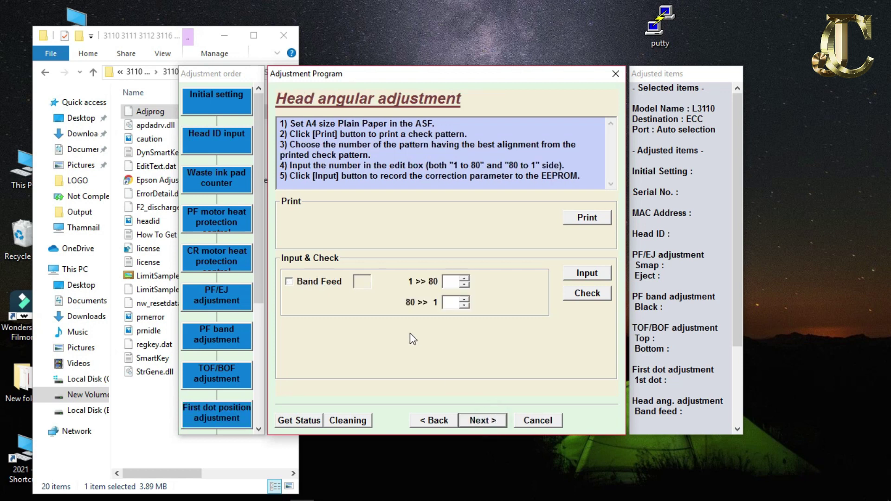
# - Set the head angular band feed to 6 for "1 >> 80" and 4 for "80 >> 1", and continue to the Bi-D adjustment
pyautogui.click(453, 282)
pyautogui.click(452, 282)
pyautogui.write('6')
pyautogui.press('Tab')
pyautogui.write('4')
pyautogui.click(490, 420)
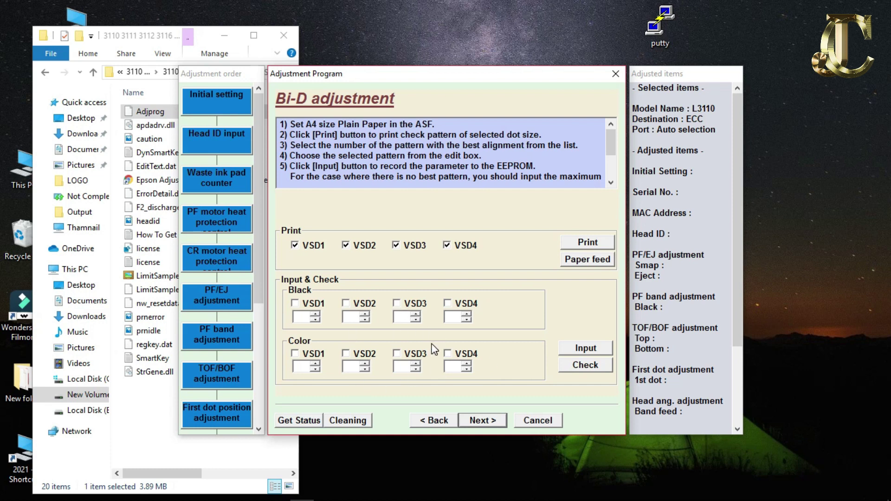
# - Set the black Bi-D adjustment values to 12 for VSD1, 10 for VSD2, 14 for VSD3 and 7 for VSD4
pyautogui.click(304, 316)
pyautogui.write('12')
pyautogui.click(350, 318)
pyautogui.write('10')
pyautogui.click(404, 317)
pyautogui.write('14')
pyautogui.click(451, 316)
pyautogui.write('7')
# - Set the color Bi-D values to -10 for VSD1, *12 for VSD2, -9 for VSD3 and -2 for VSD4, and continue to the scanner stage
pyautogui.click(296, 365)
pyautogui.write('-10')
pyautogui.click(352, 371)
pyautogui.write('12')
pyautogui.click(404, 368)
pyautogui.write('-9')
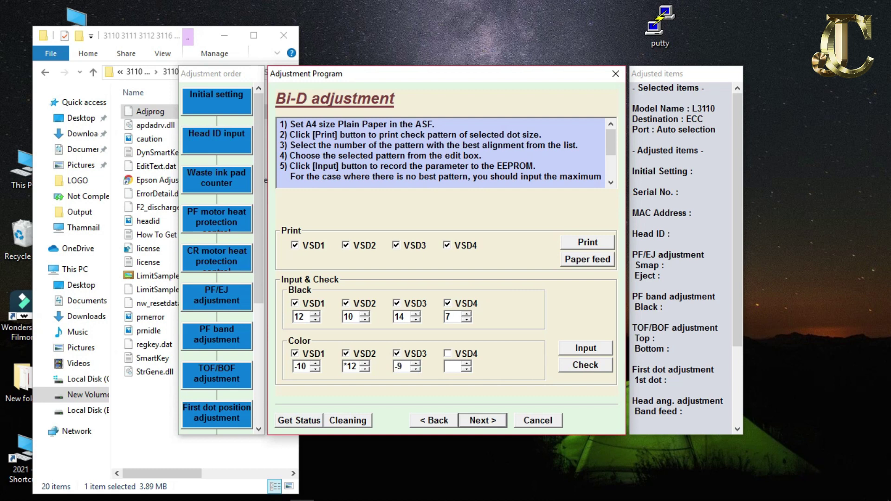
pyautogui.click(454, 368)
pyautogui.write('-2')
pyautogui.click(494, 422)
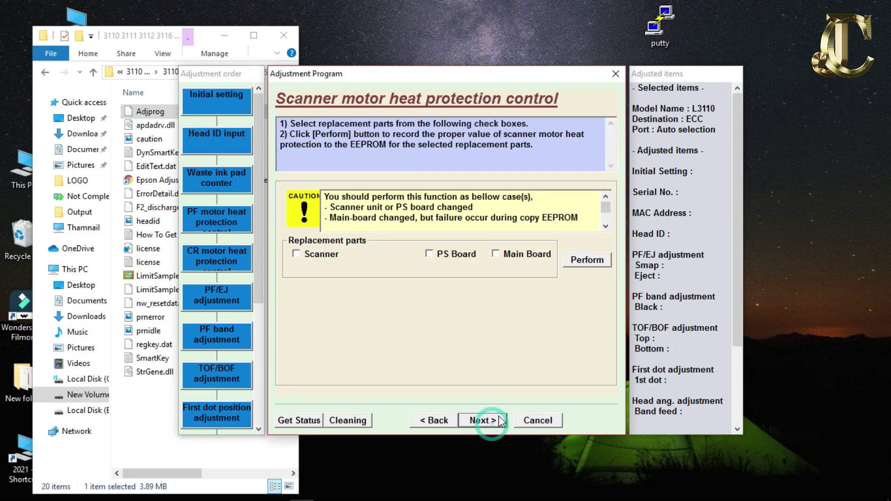
# - Pass over the scanner motor heat protection and final check pattern stages, and finish the sequence at the shipping setting
pyautogui.click(476, 424)
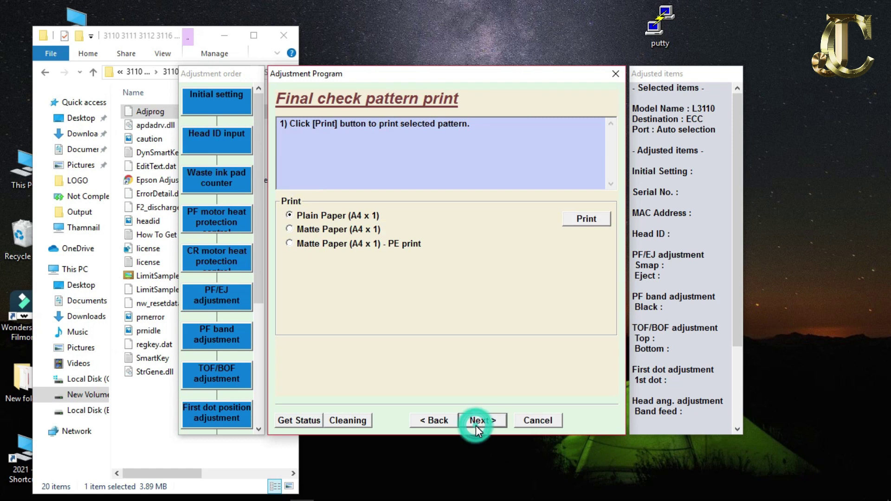
pyautogui.click(478, 425)
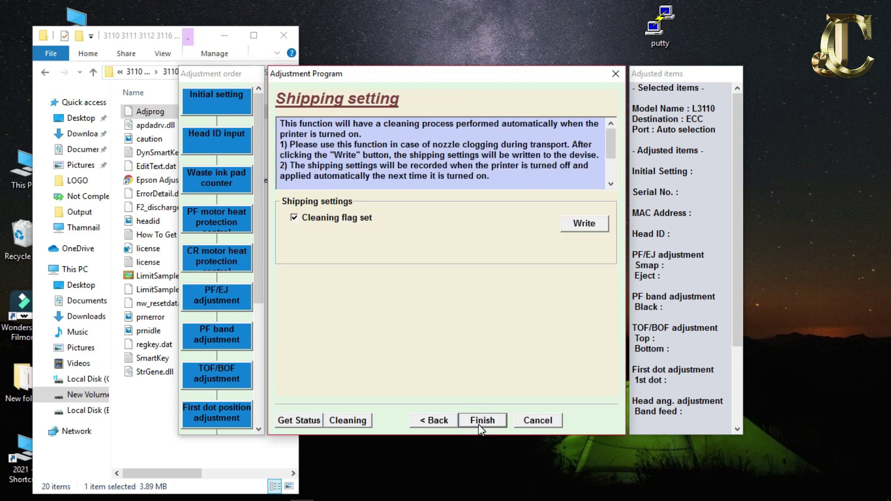
pyautogui.click(478, 425)
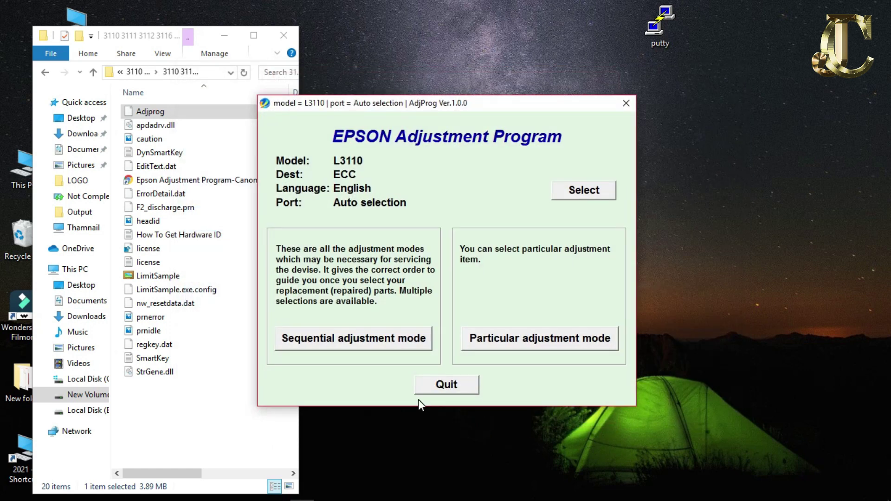